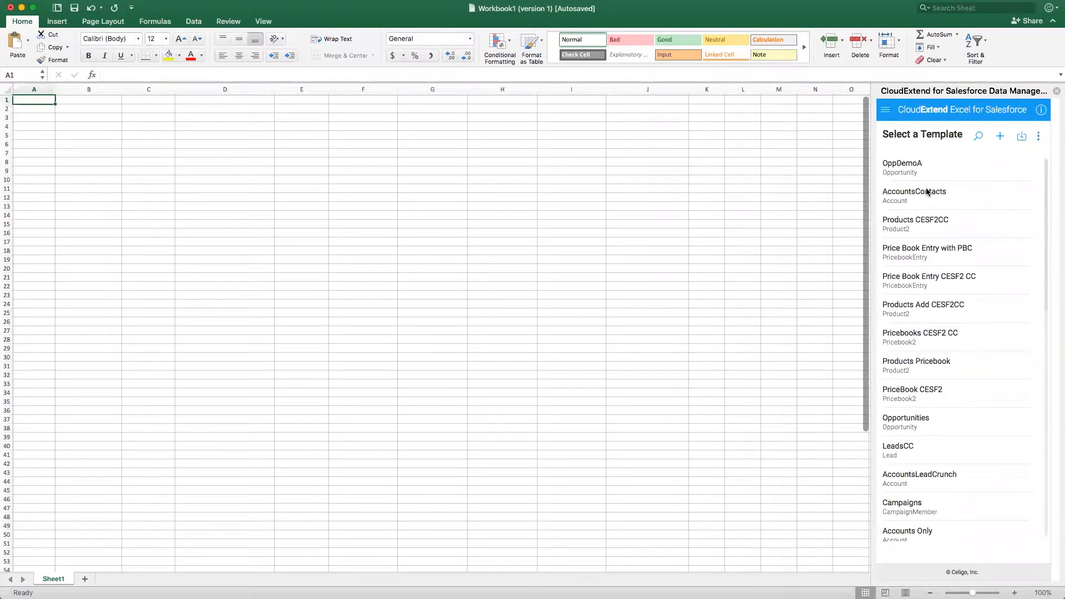
Start a new CloudExtend template from the Select a Template list.
click(999, 136)
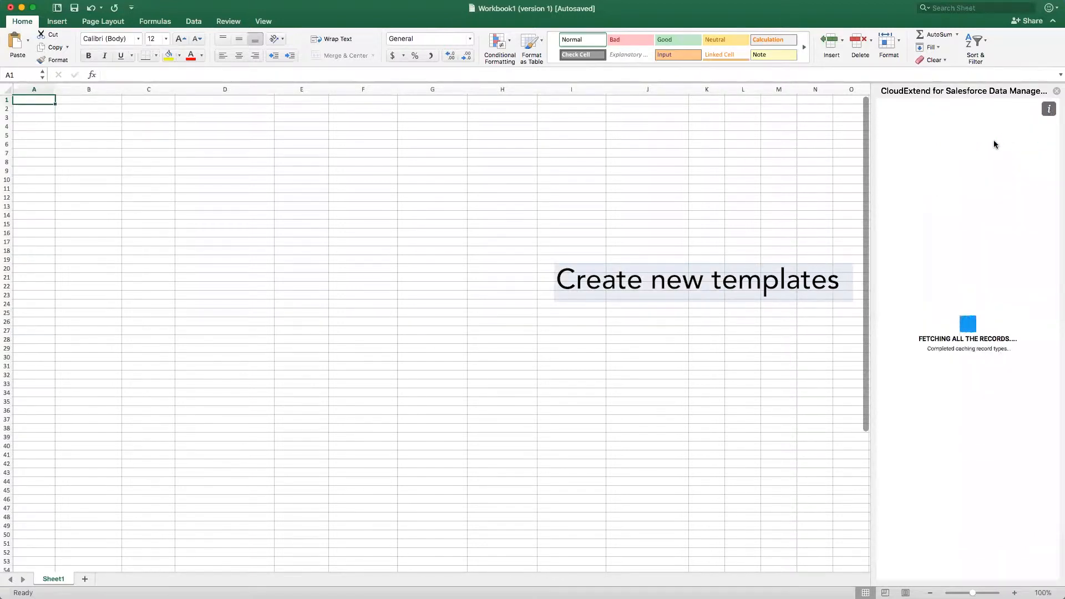
Search the record types for 'account' and choose Account as the template's record type.
click(1022, 163)
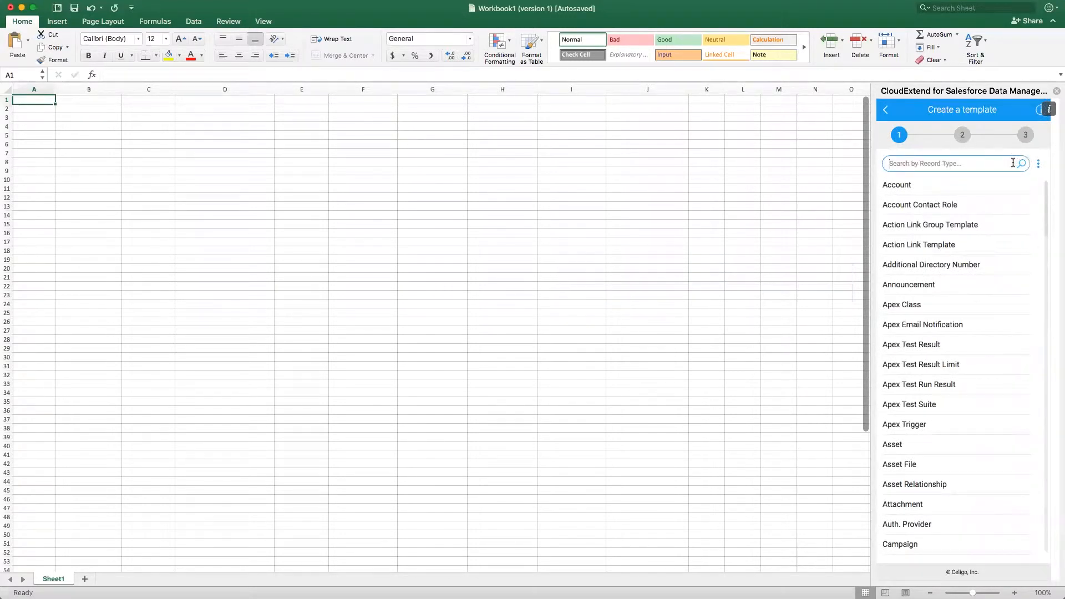
text(account)
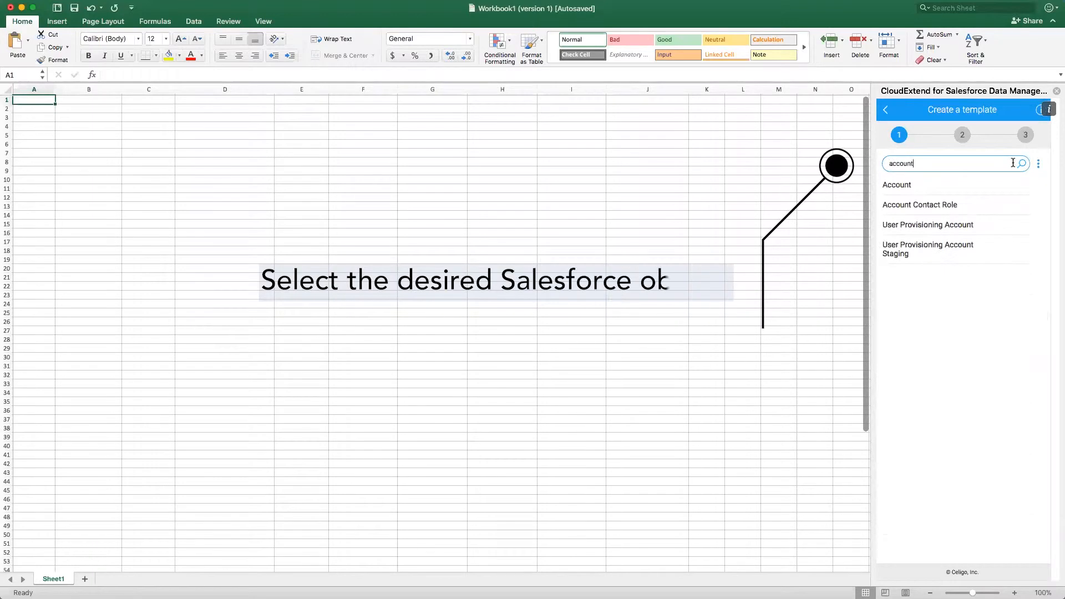
click(909, 187)
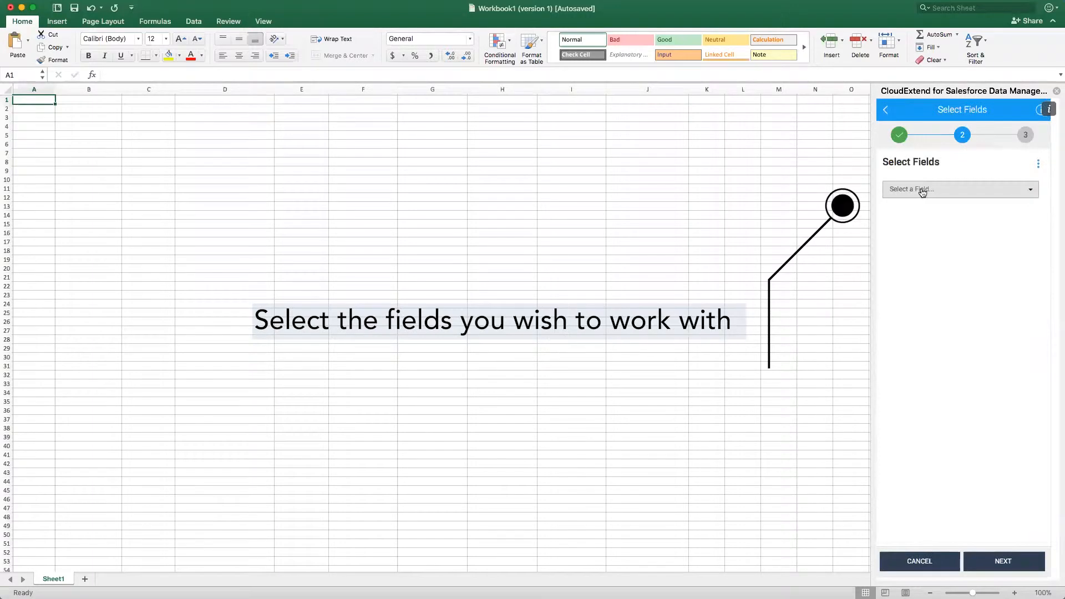
Select Account Name, Account Description and Account Phone as the template's fields.
click(933, 189)
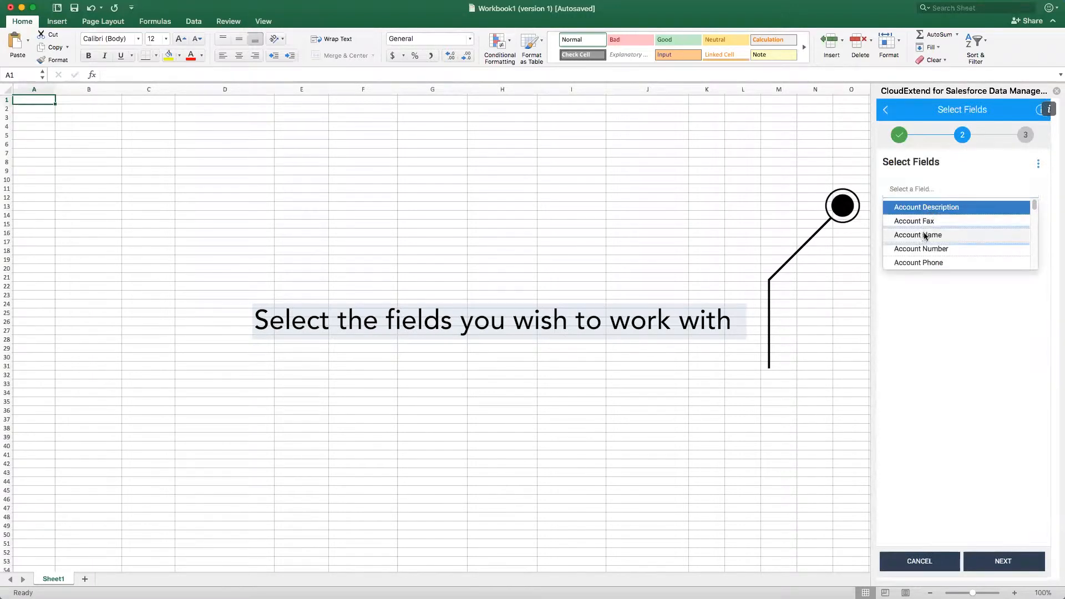
click(931, 238)
click(933, 208)
text(de)
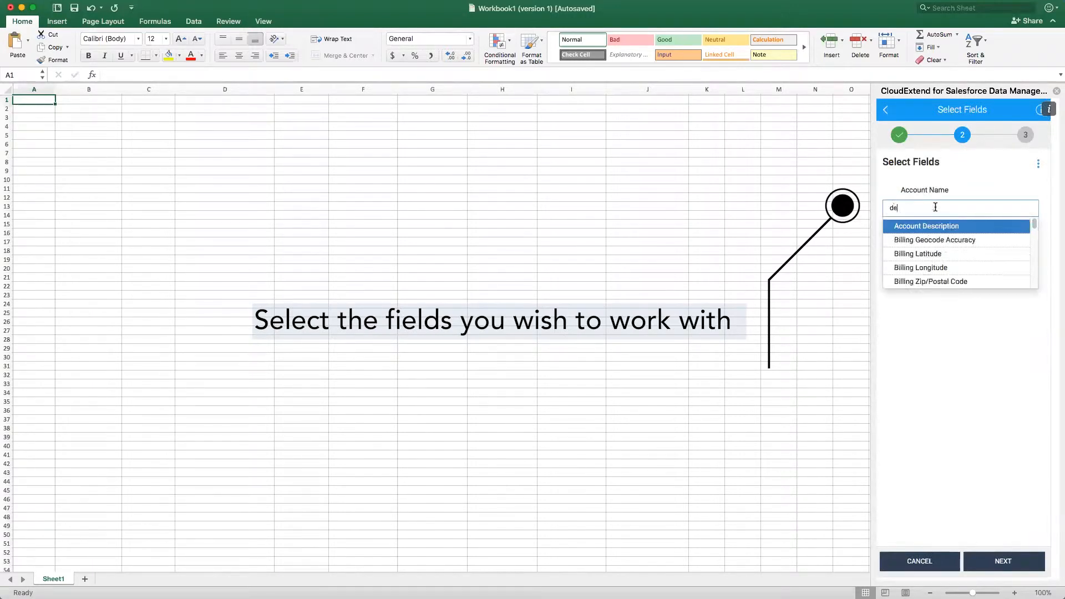
text(scr)
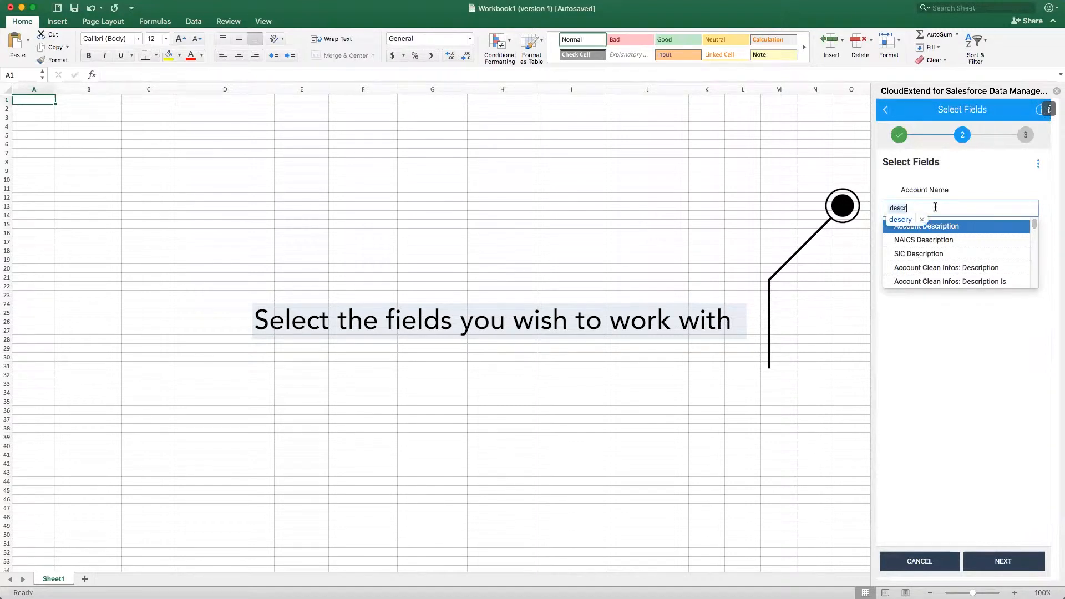
text(iption)
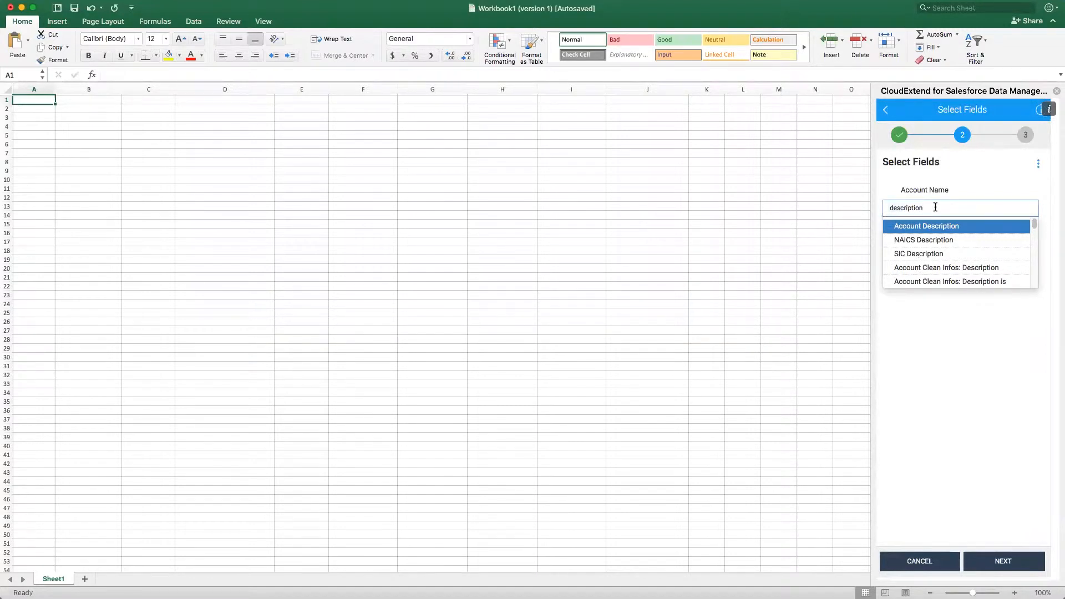
click(960, 227)
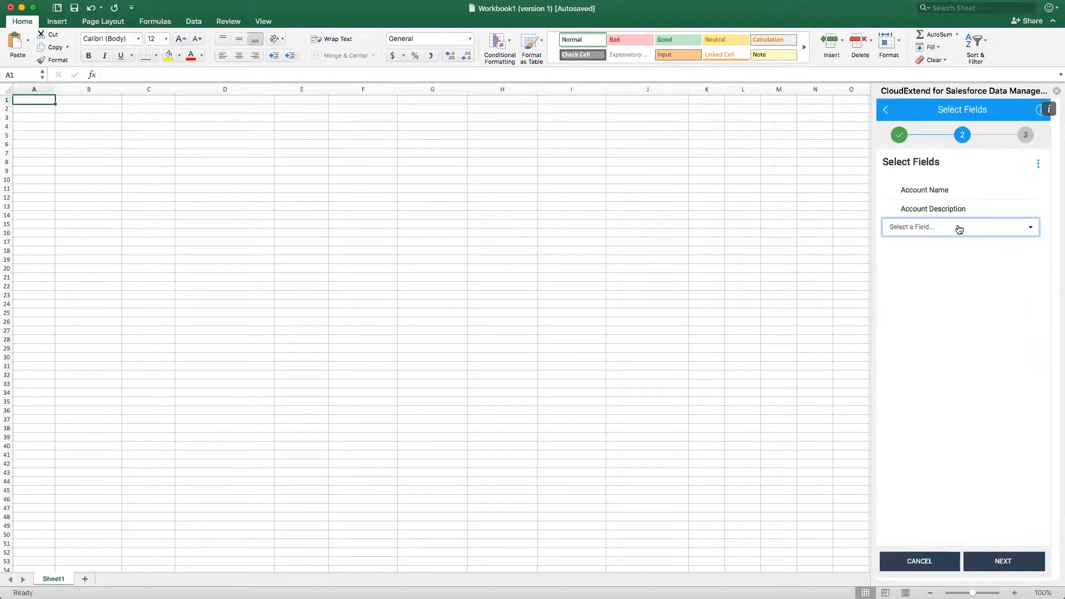
click(960, 226)
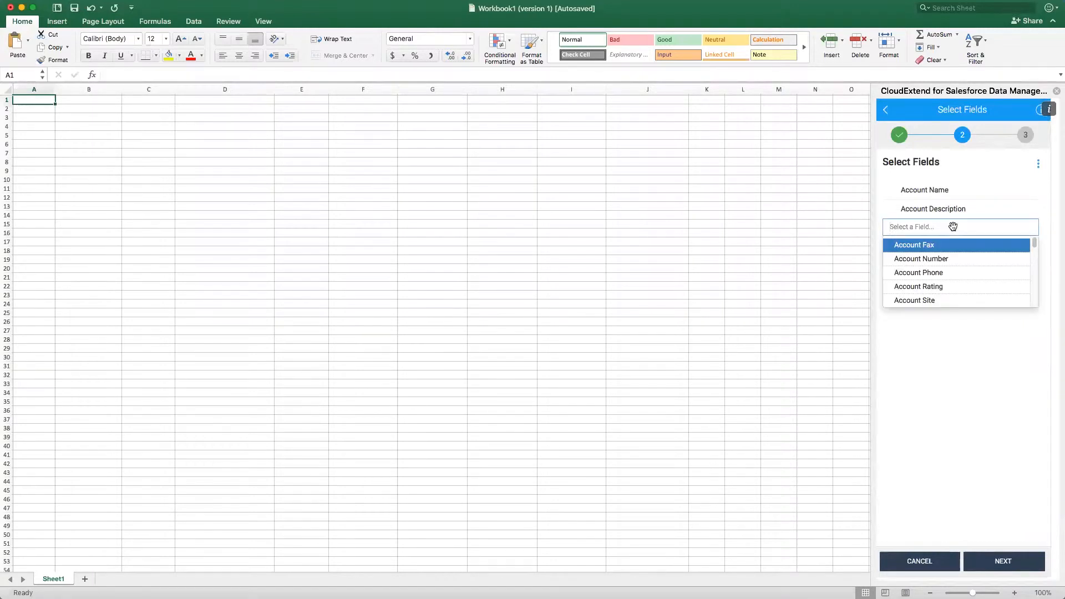
click(938, 272)
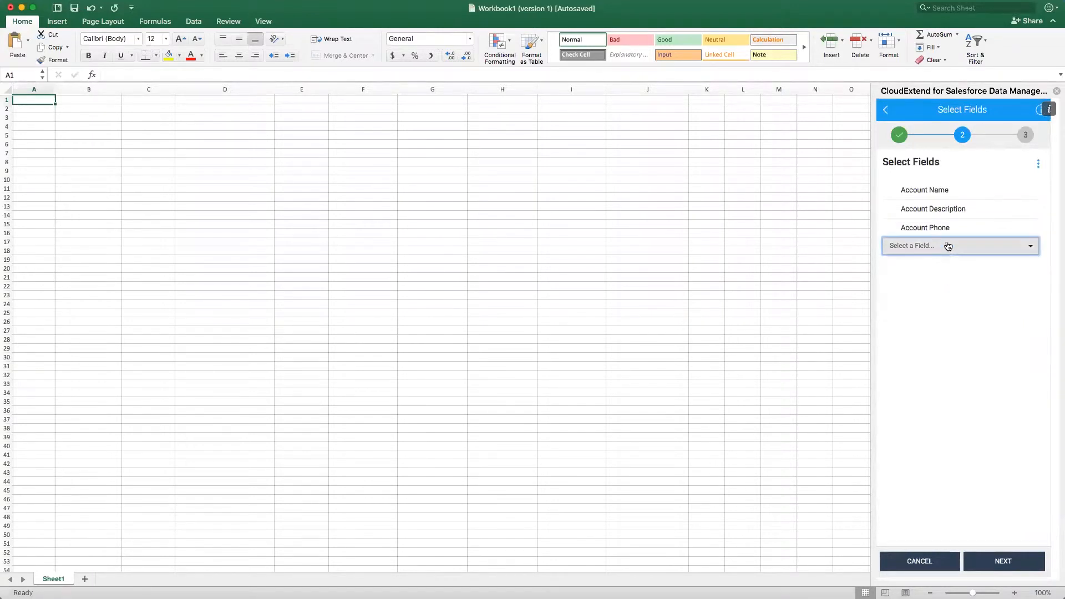
click(947, 246)
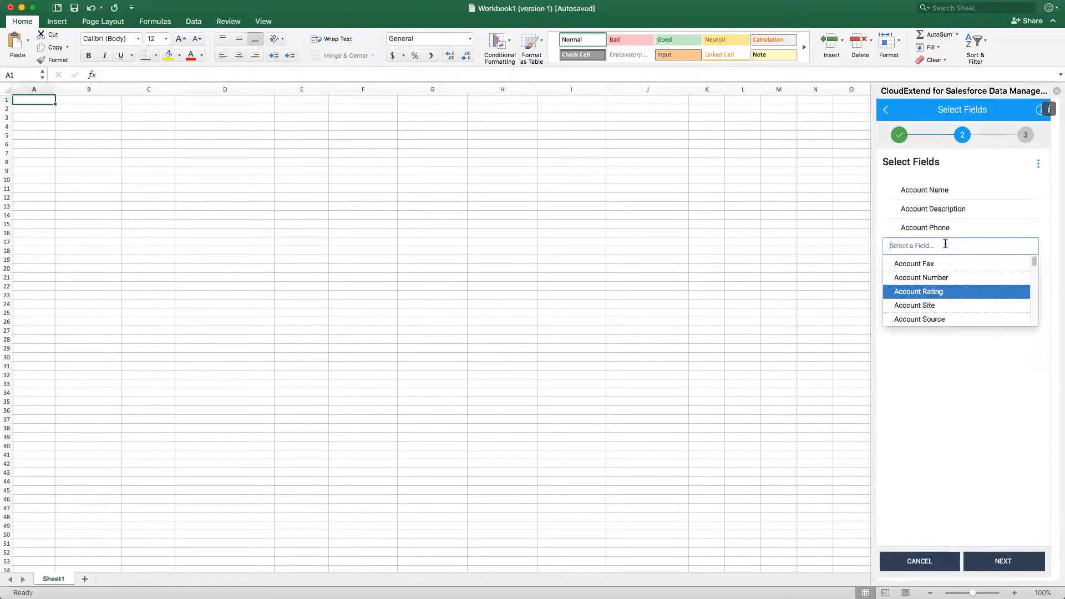
text(contact)
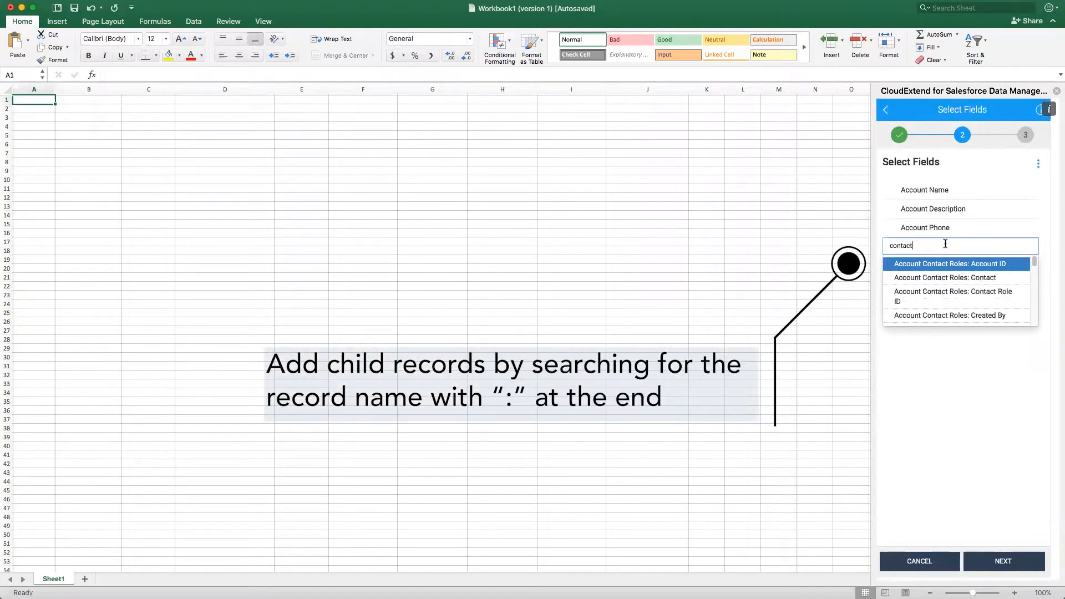
text(s)
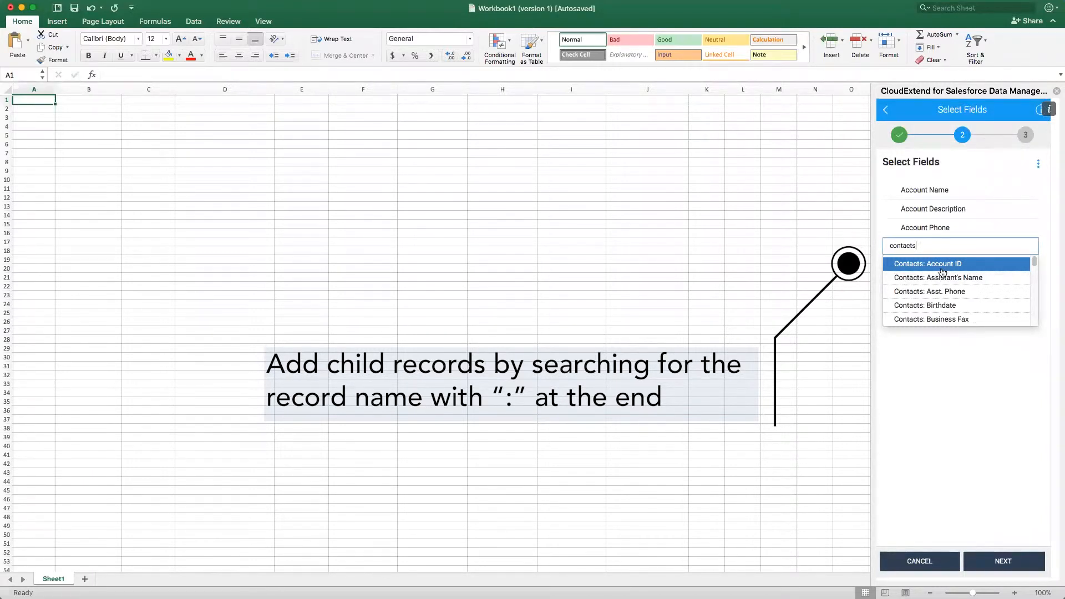
text(first)
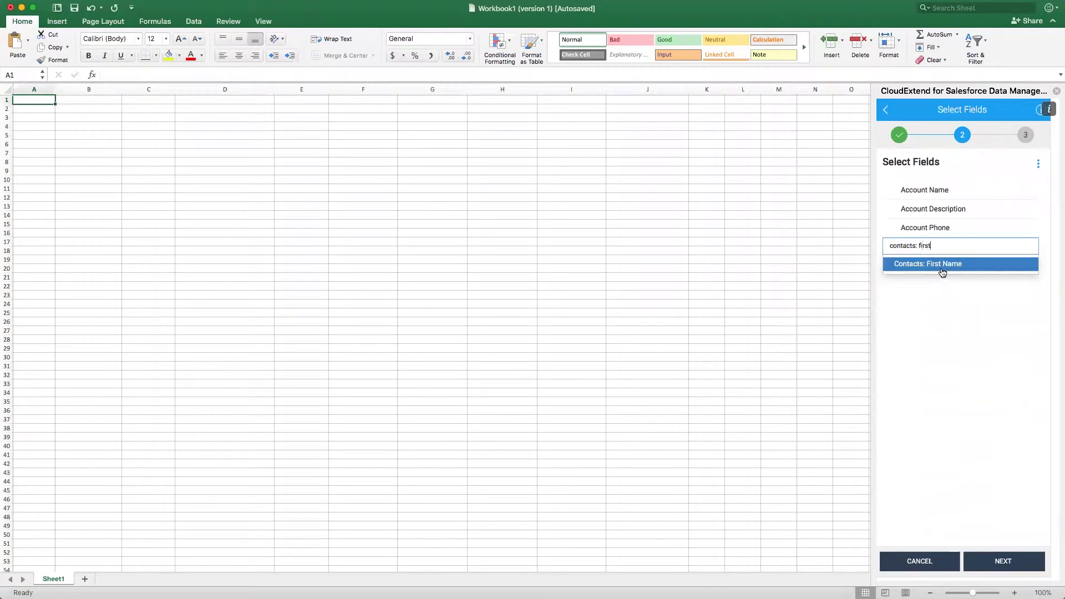
Add the child field Contacts: First Name to the template.
click(941, 264)
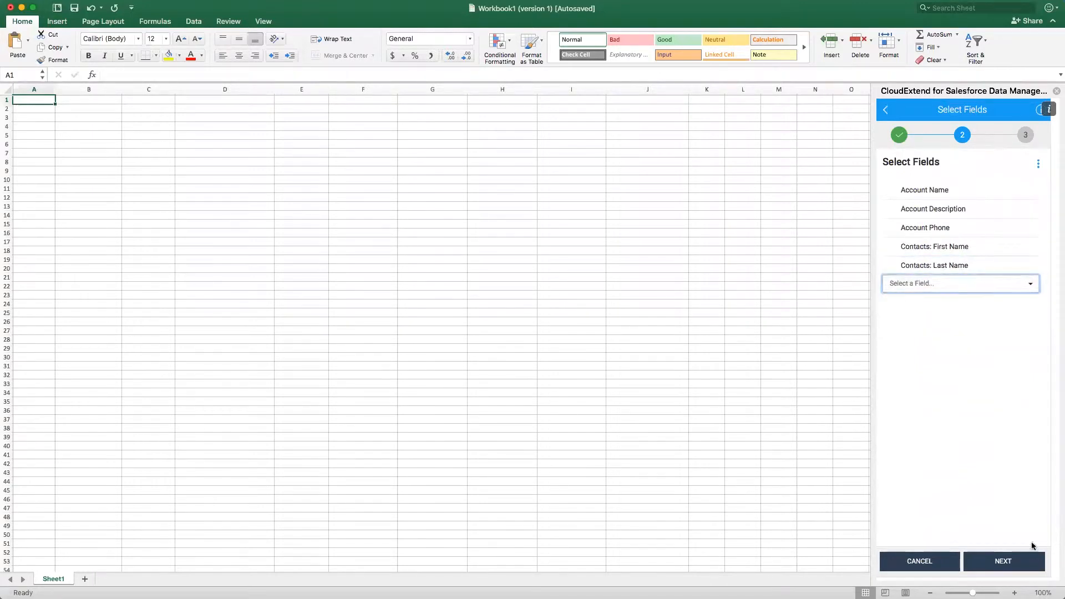
Name the template AccountsandContacts and save & load it.
click(992, 561)
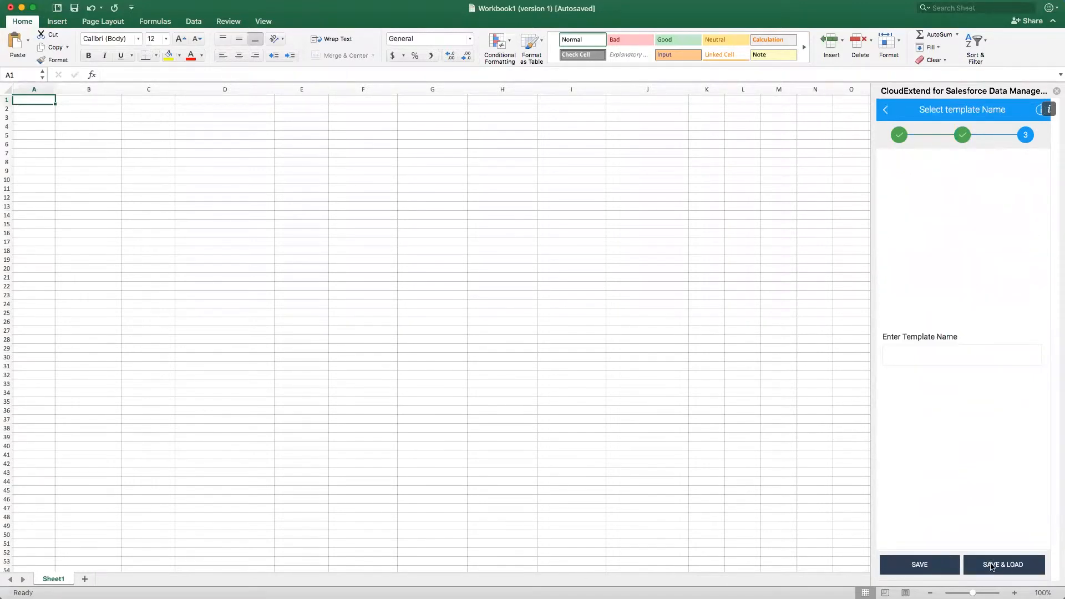
click(944, 354)
text(Accounts)
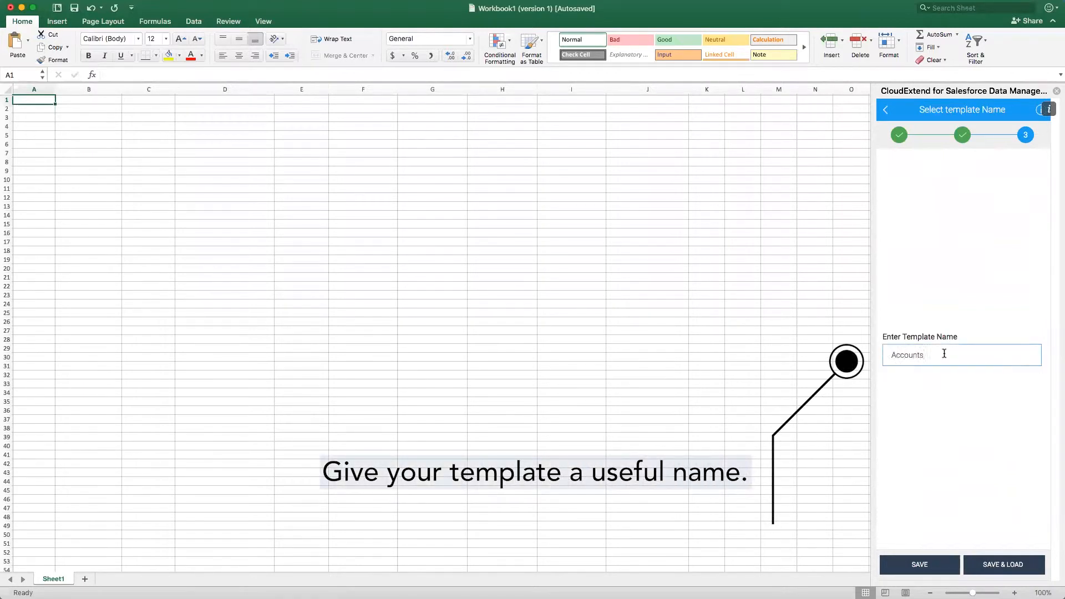
text(andContacts)
click(938, 573)
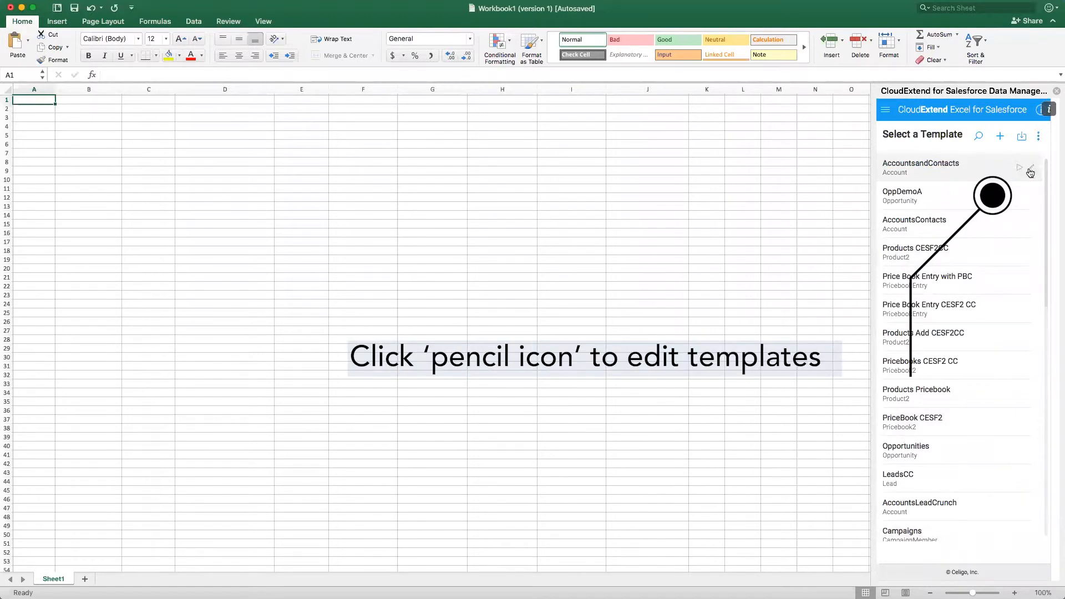
Edit the template's fields, adding Contacts: Business Phone and moving it above Contacts: First Name.
click(1033, 171)
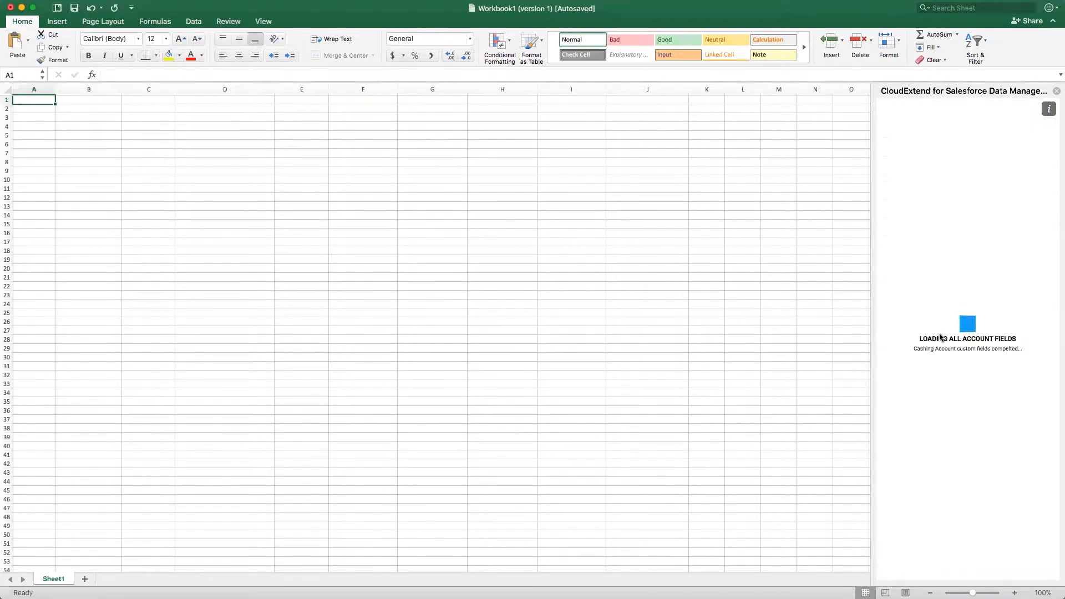
click(915, 320)
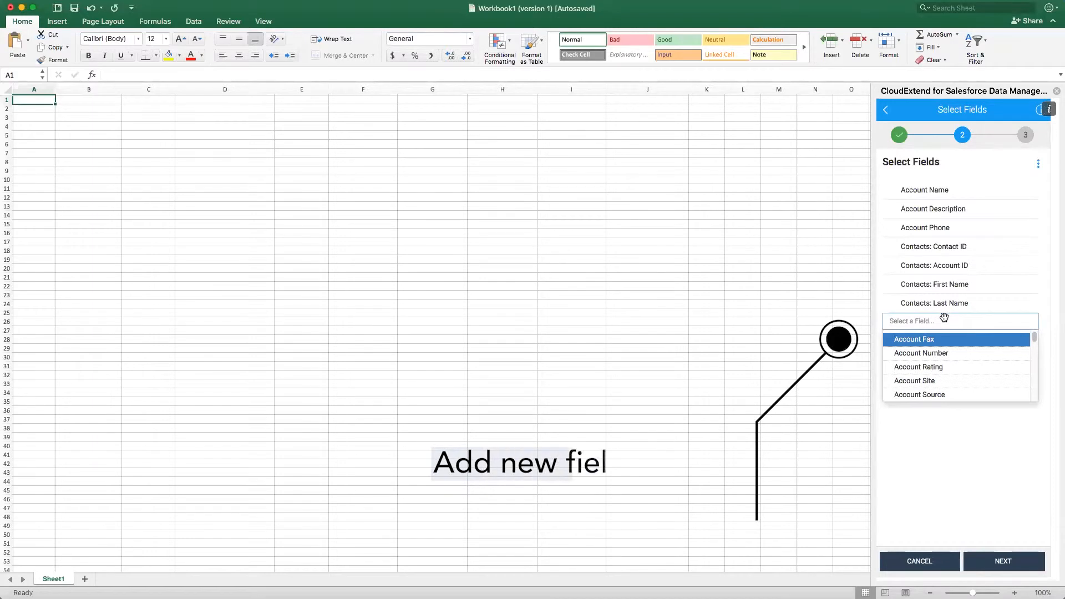
text(con)
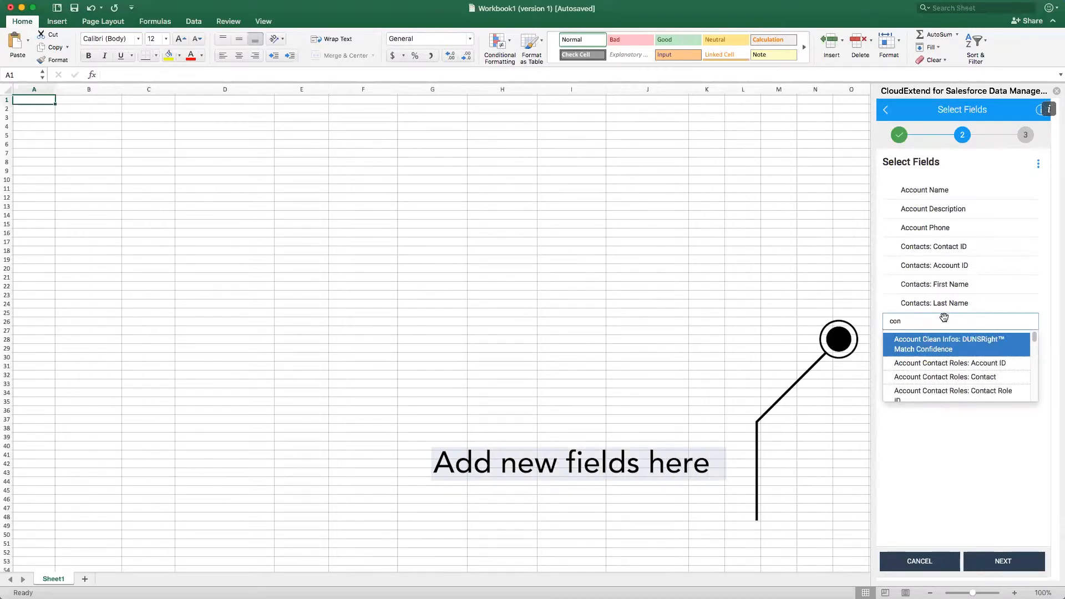
text(tacts:)
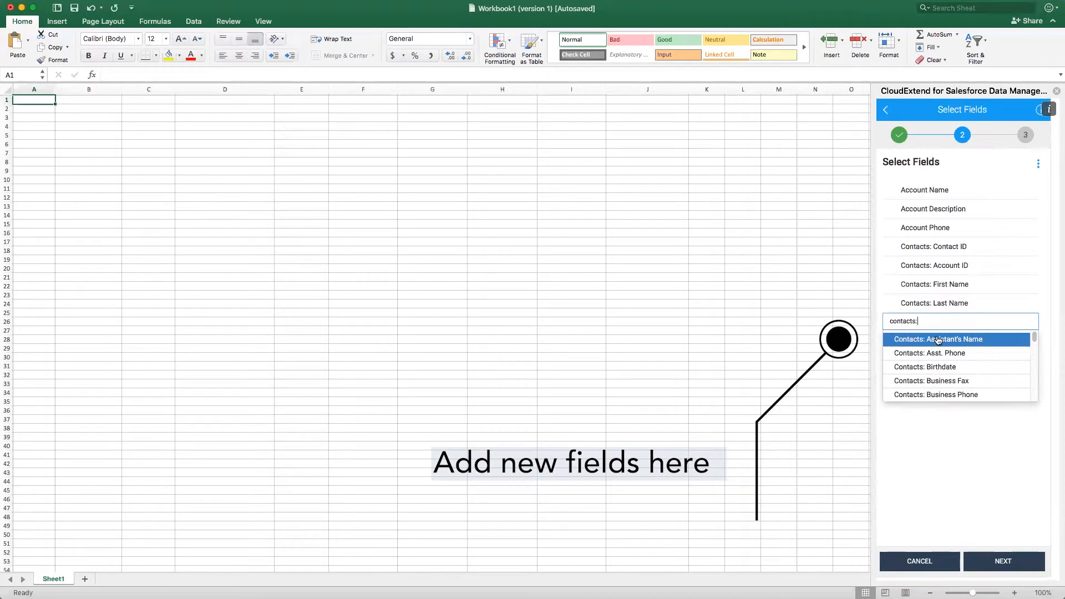
scroll(940, 367, down, 1)
click(941, 392)
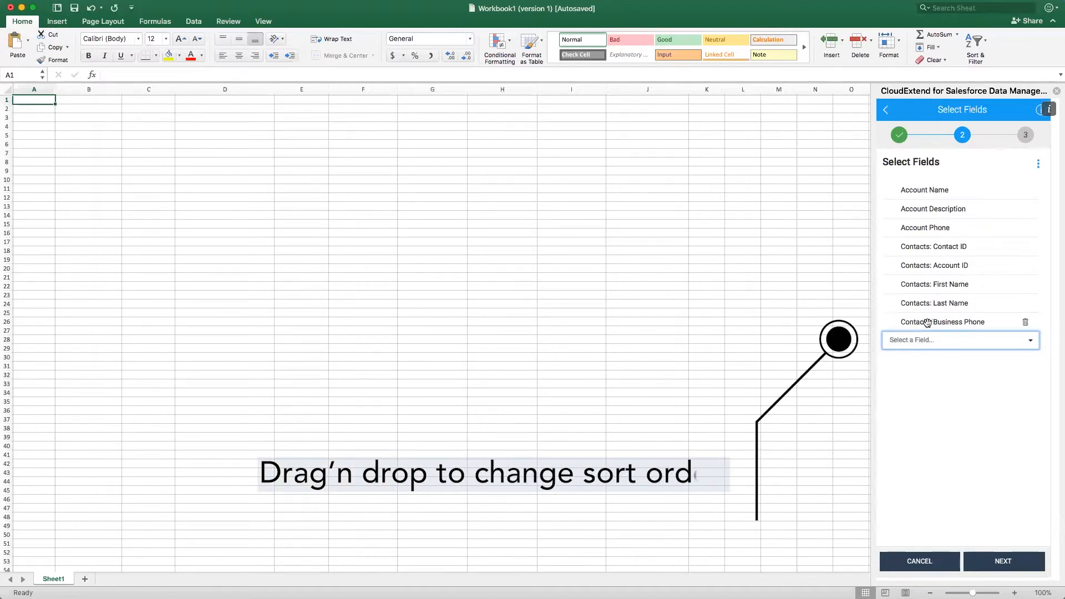
drag(930, 323, 944, 277)
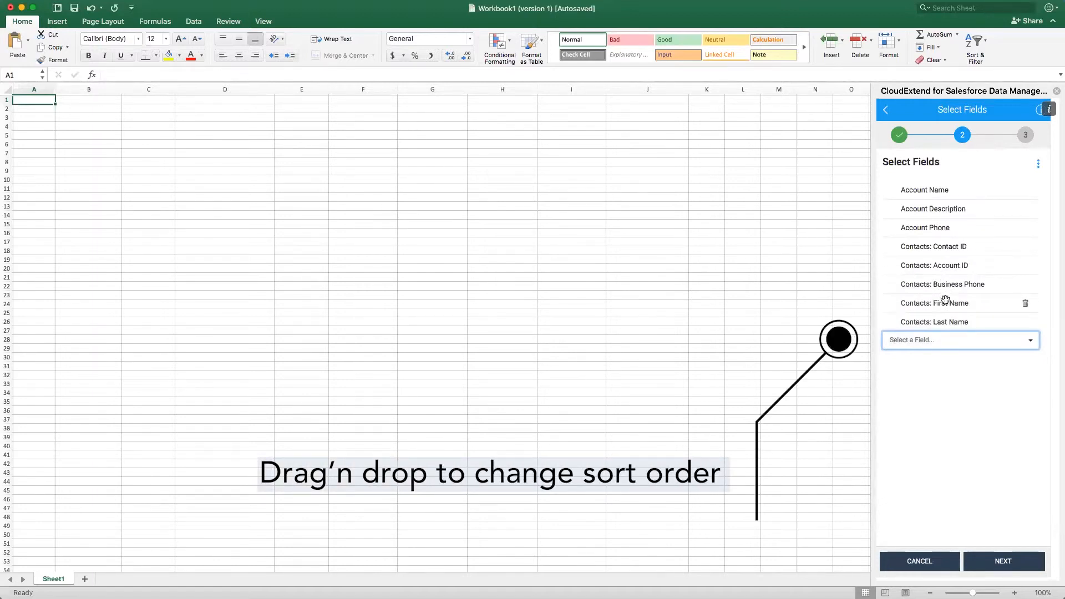
Re-save the AccountsandContacts template with the new field order.
click(989, 560)
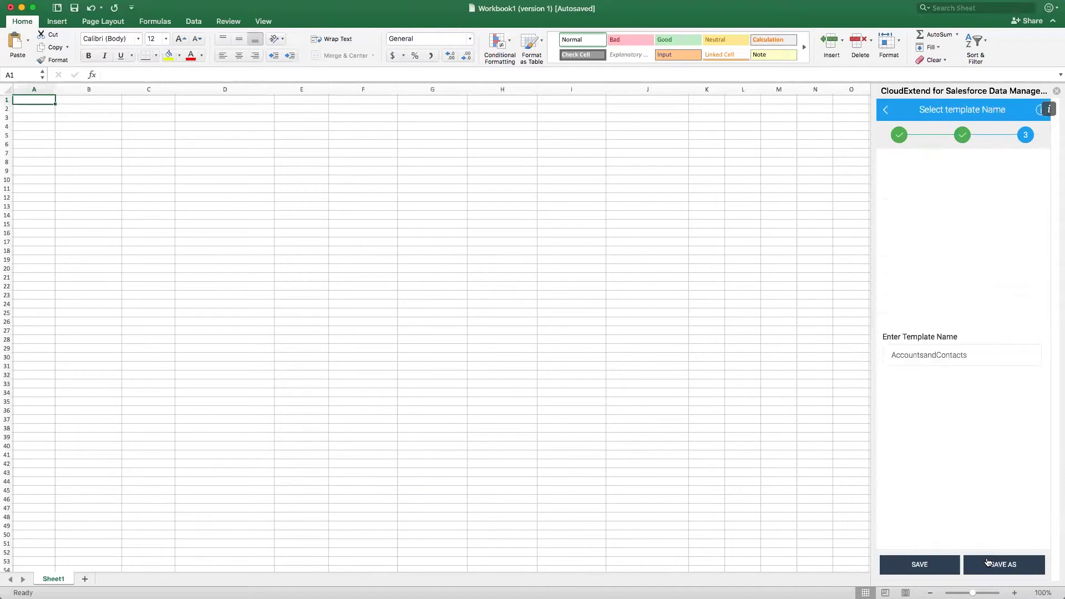
click(919, 565)
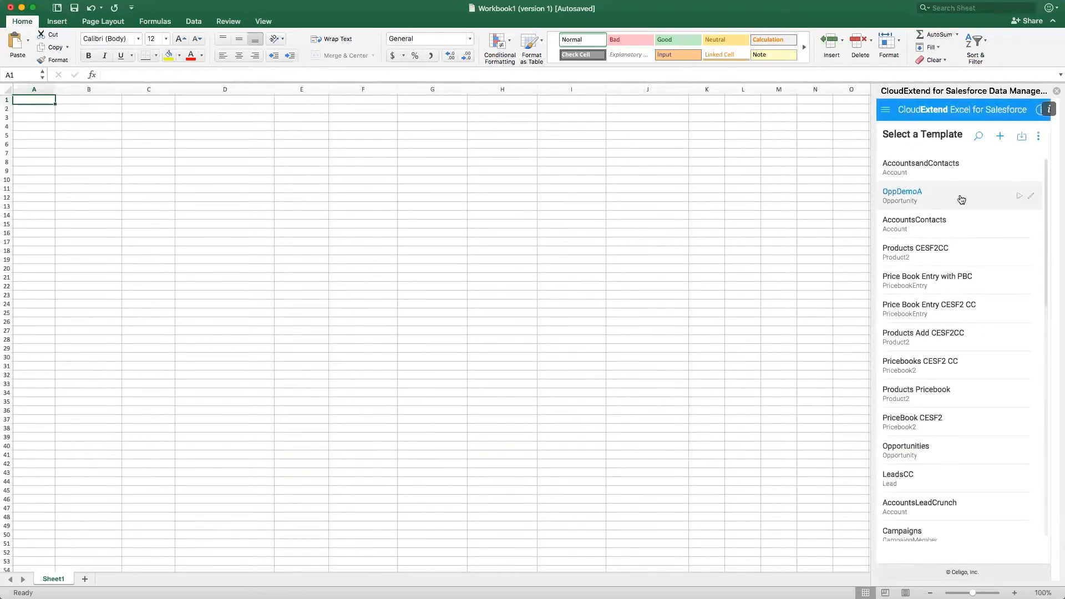
Load AccountsandContacts onto the sheet as a header table and switch to the Update options.
click(926, 165)
click(957, 356)
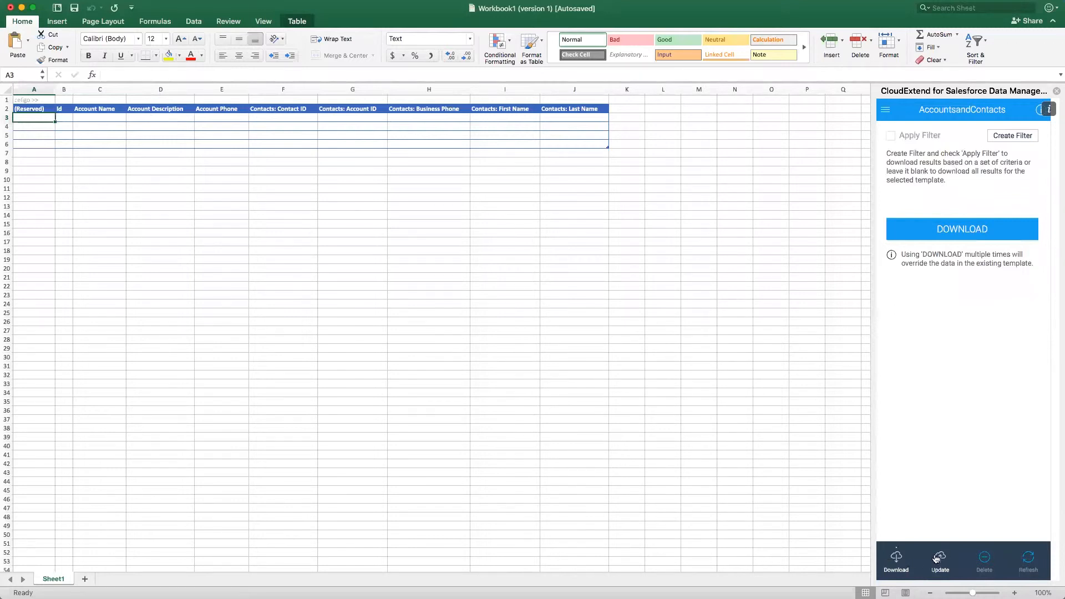
click(939, 558)
mouse_move(403, 195)
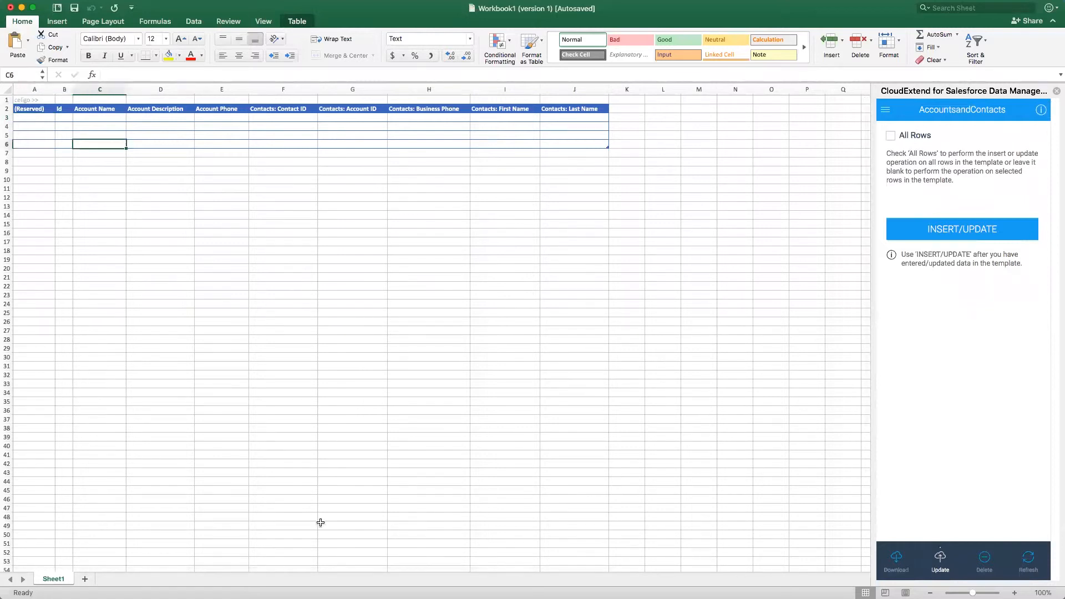
Edit header D2 from Account Description to Description, then view the Account.Name ID in C1.
click(95, 109)
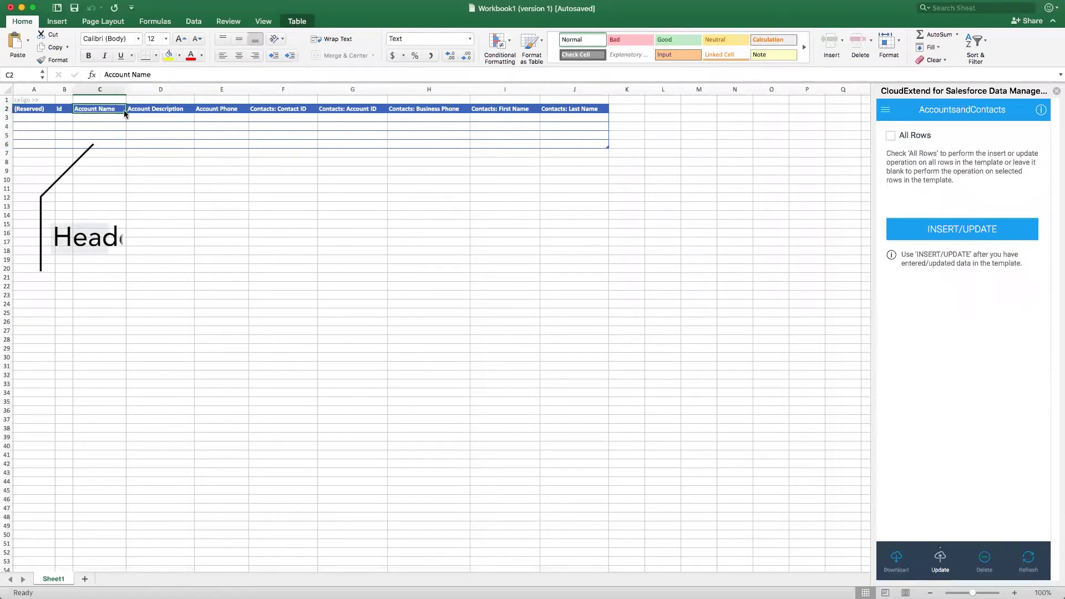
click(158, 109)
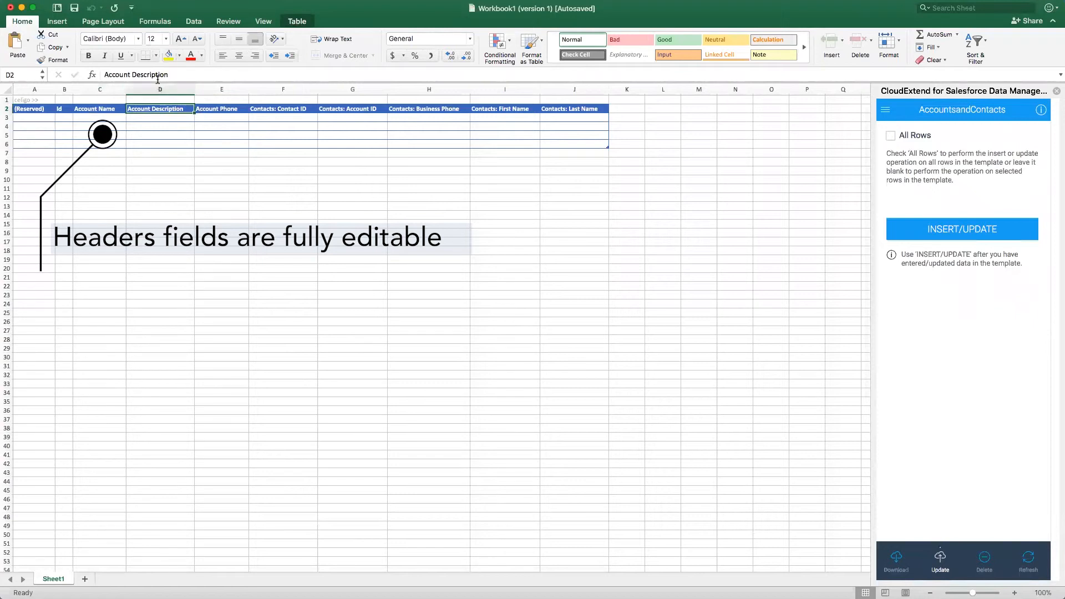
drag(133, 75, 103, 75)
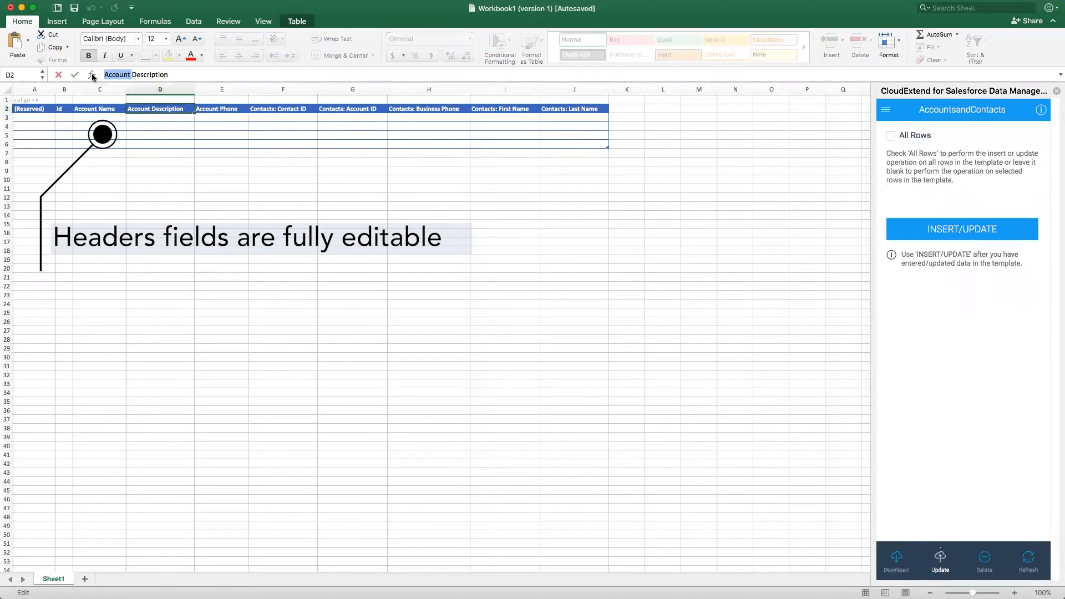
key(BackSpace)
key(Tab)
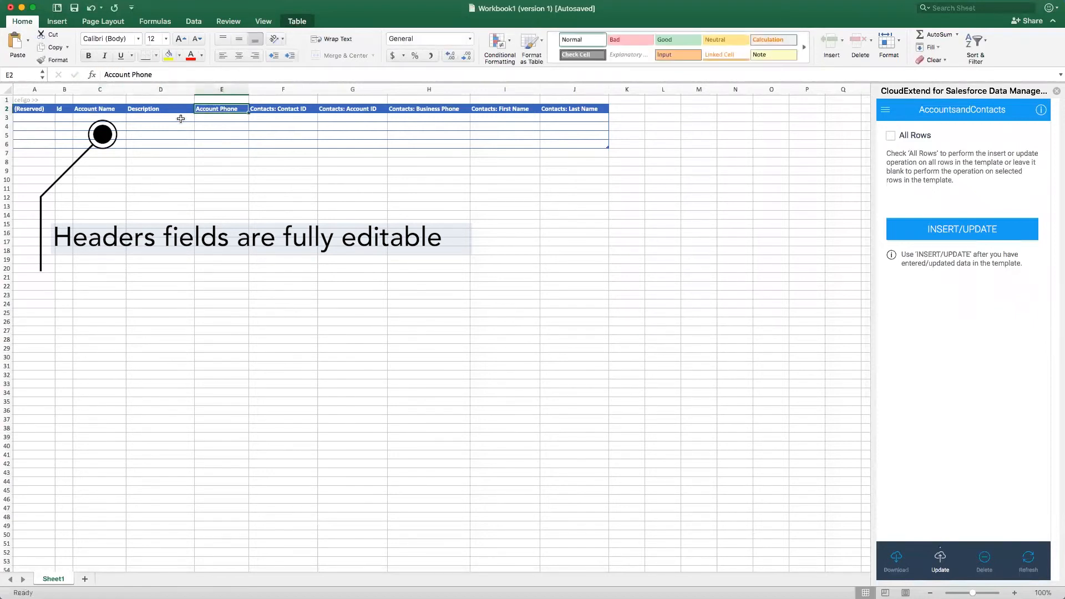
click(99, 153)
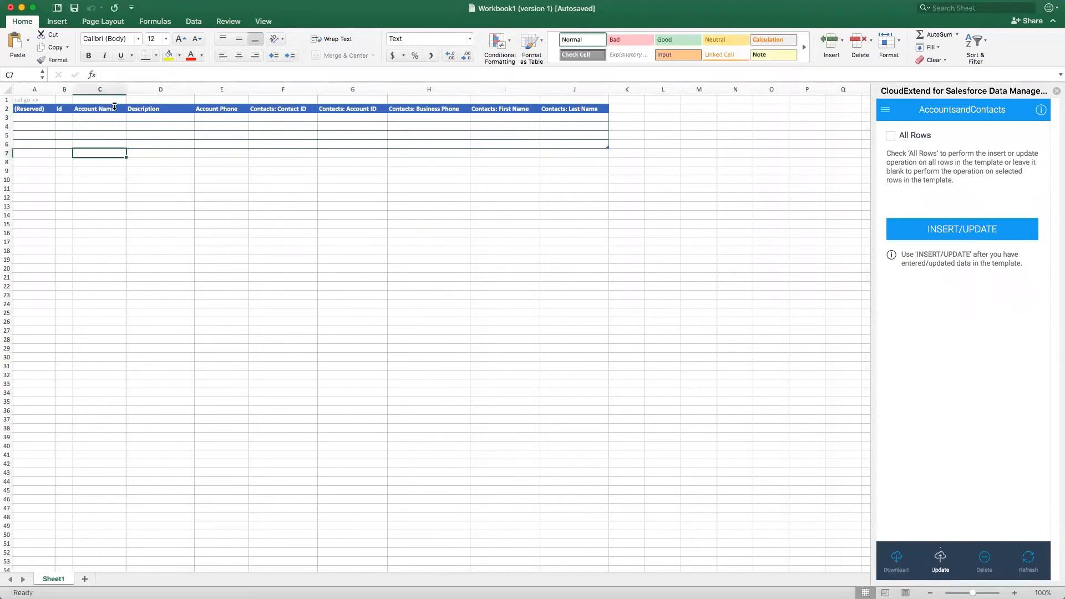
click(99, 99)
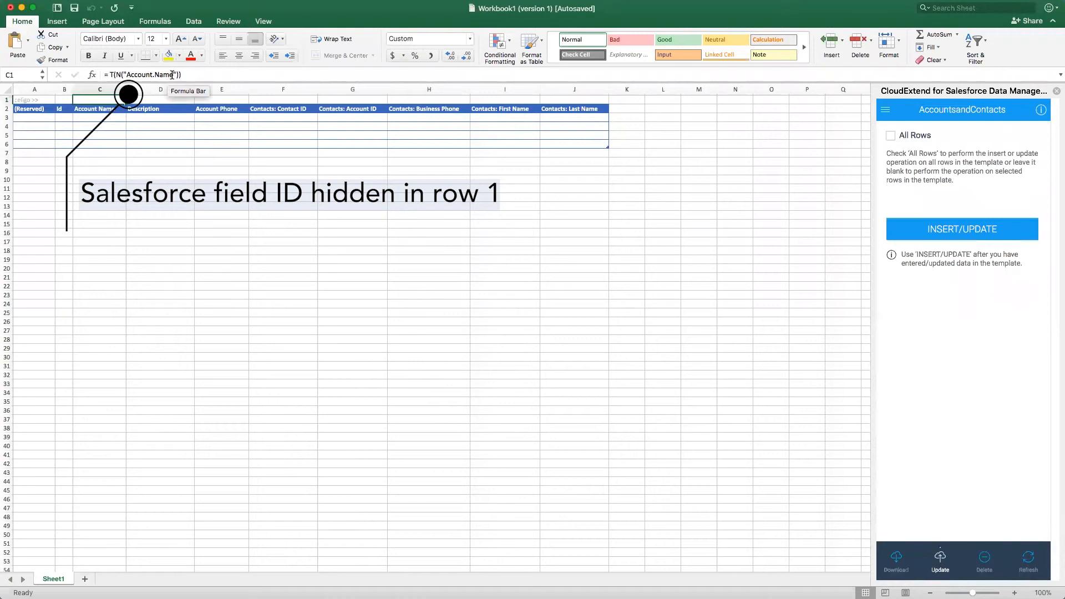
Inspect the hidden =T(N(...)) IDs Account.Description and Account.Phone in D1 and E1, then return to Download.
click(172, 99)
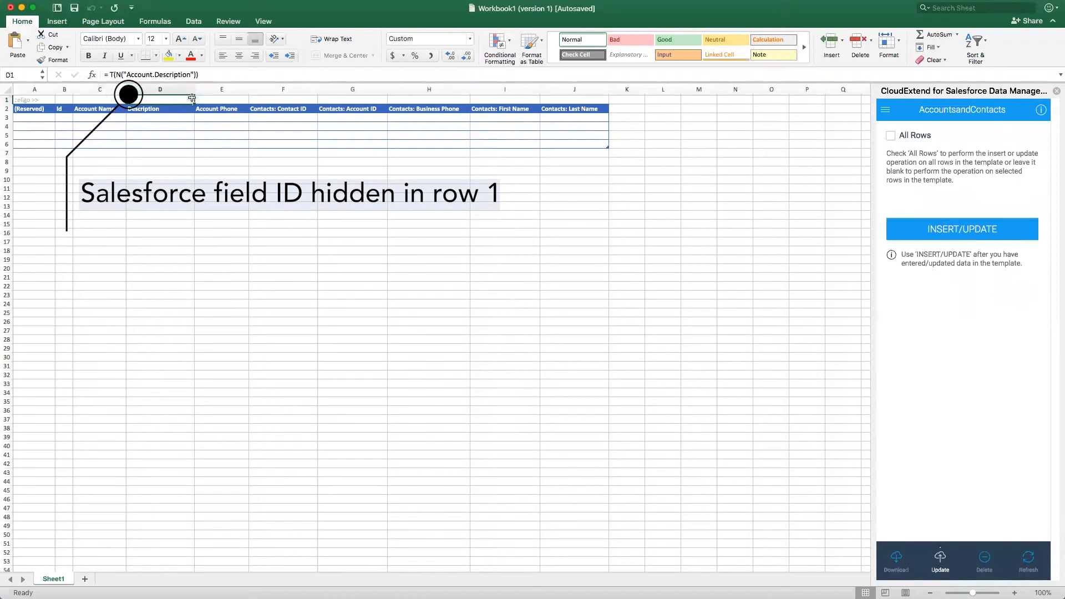
click(218, 100)
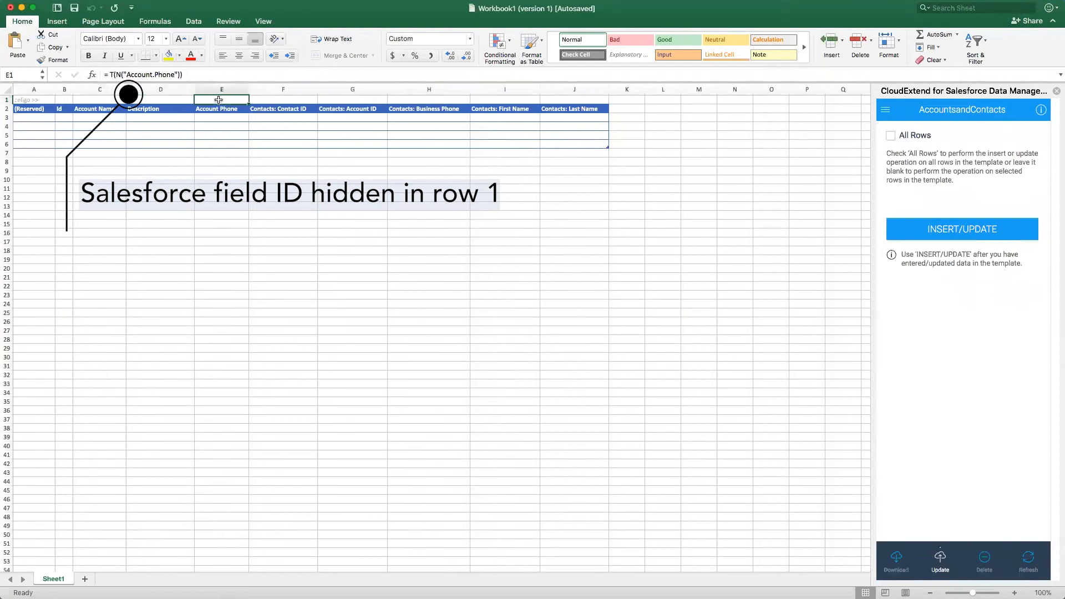
click(167, 75)
double_click(166, 74)
click(173, 74)
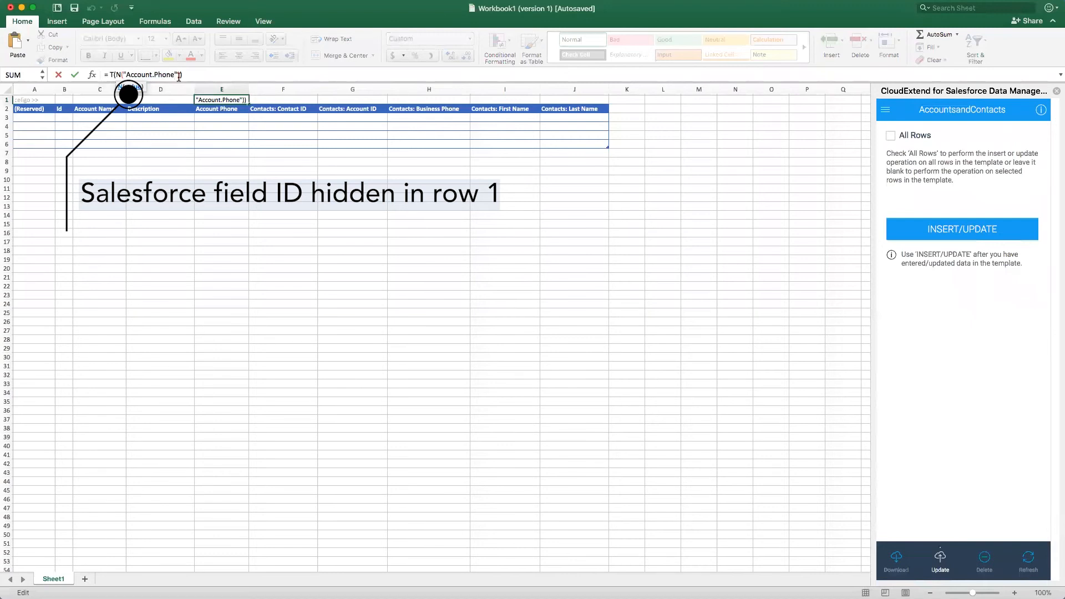
click(247, 137)
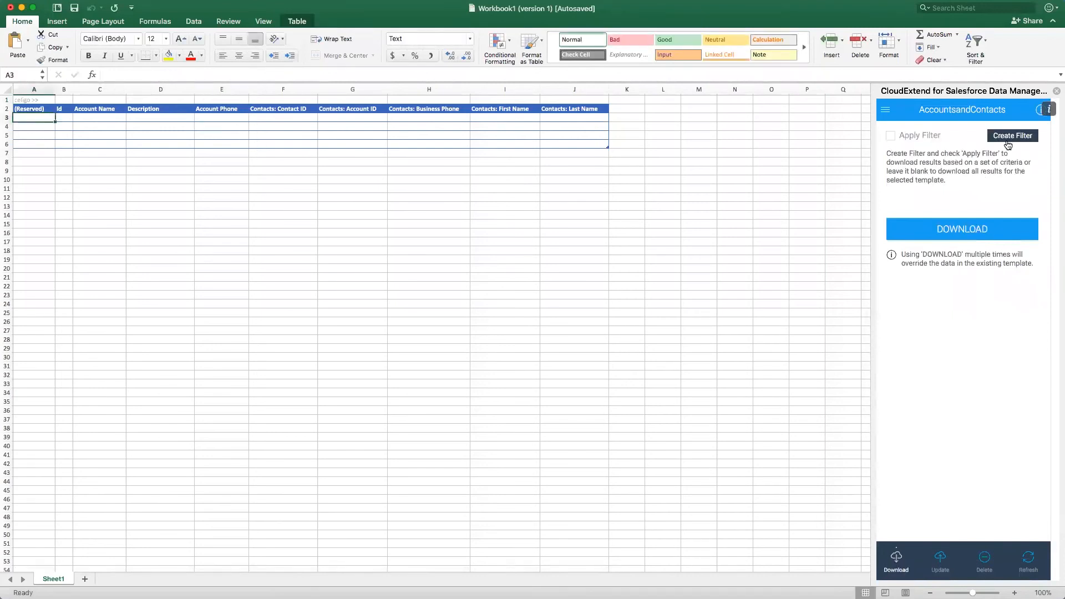